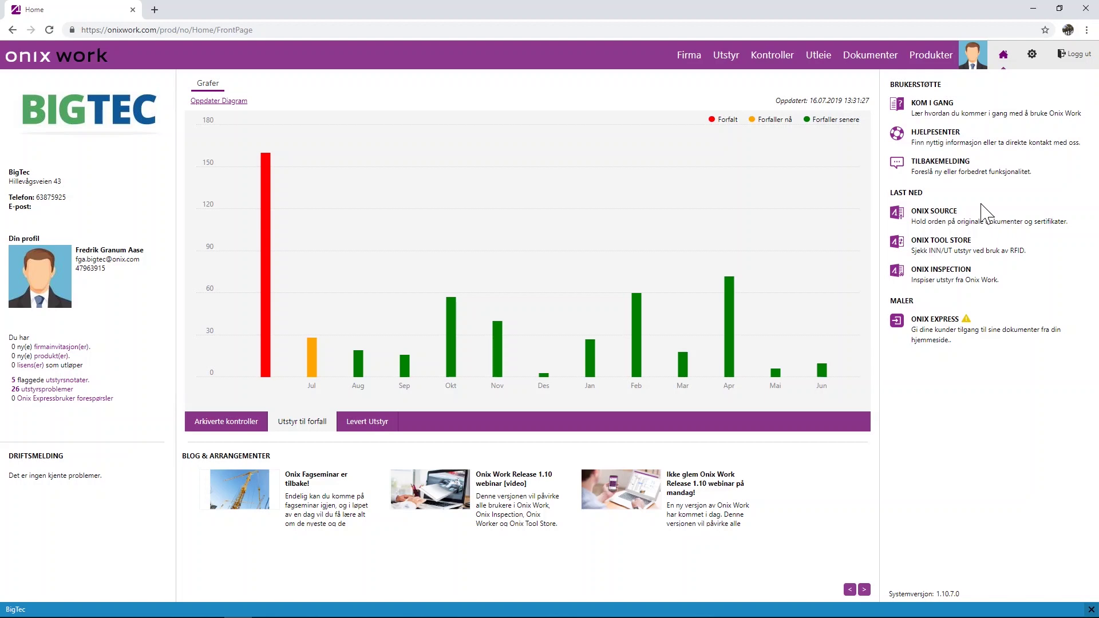
Check the selectable events for personal notifications in Brukerinnstillinger under Varsel, and close the settings with the notifications as they are.
{"action": "left_click", "coordinate": [977, 59]}
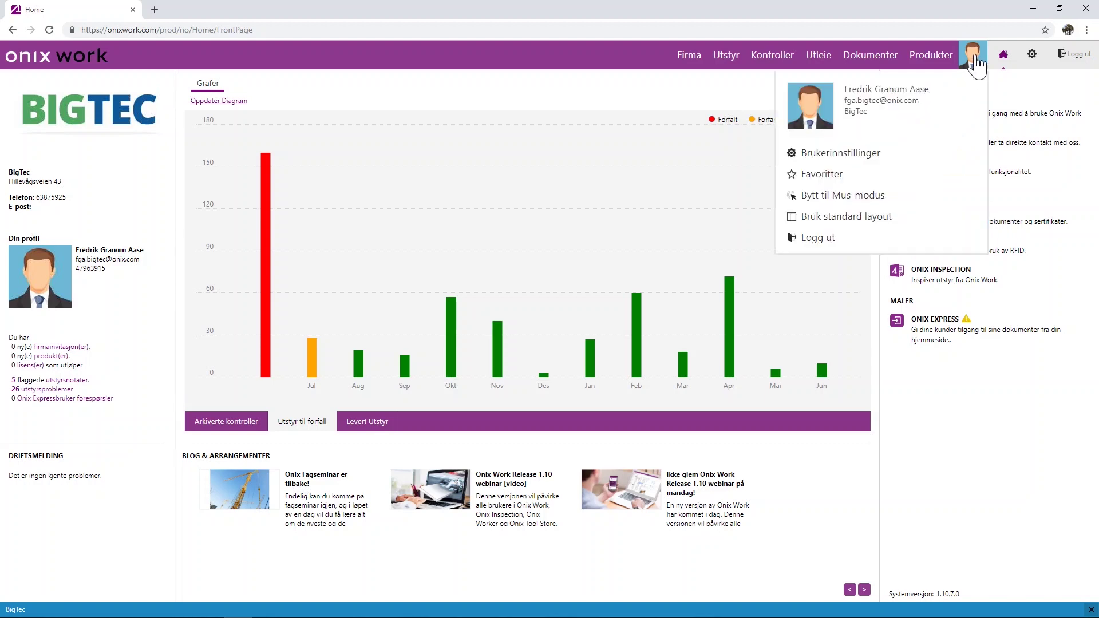
{"action": "left_click", "coordinate": [866, 153]}
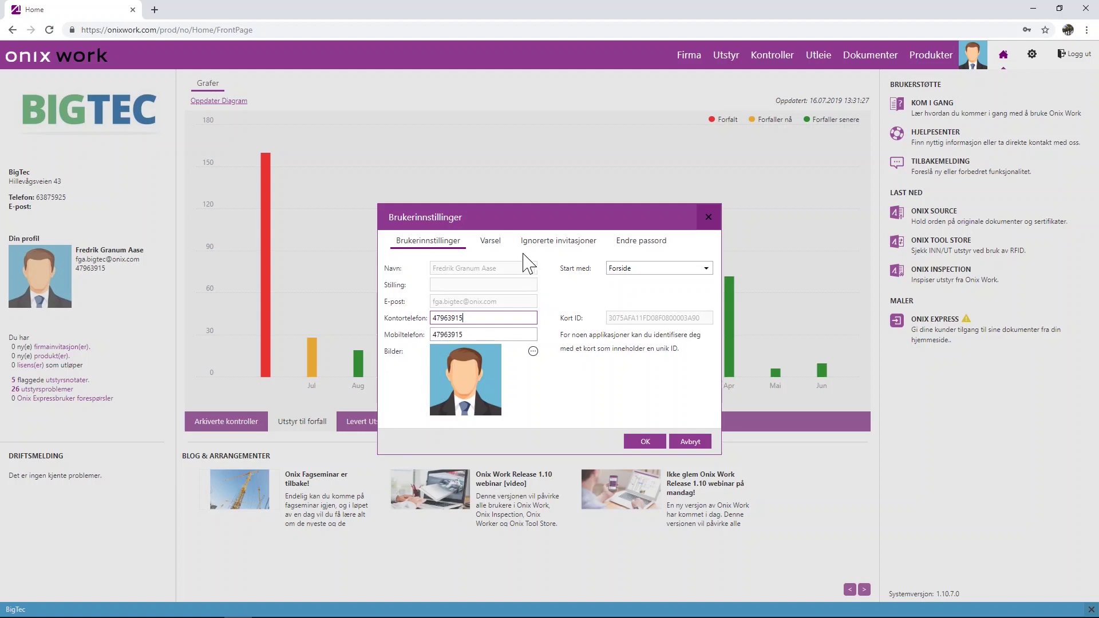
{"action": "left_click", "coordinate": [491, 241]}
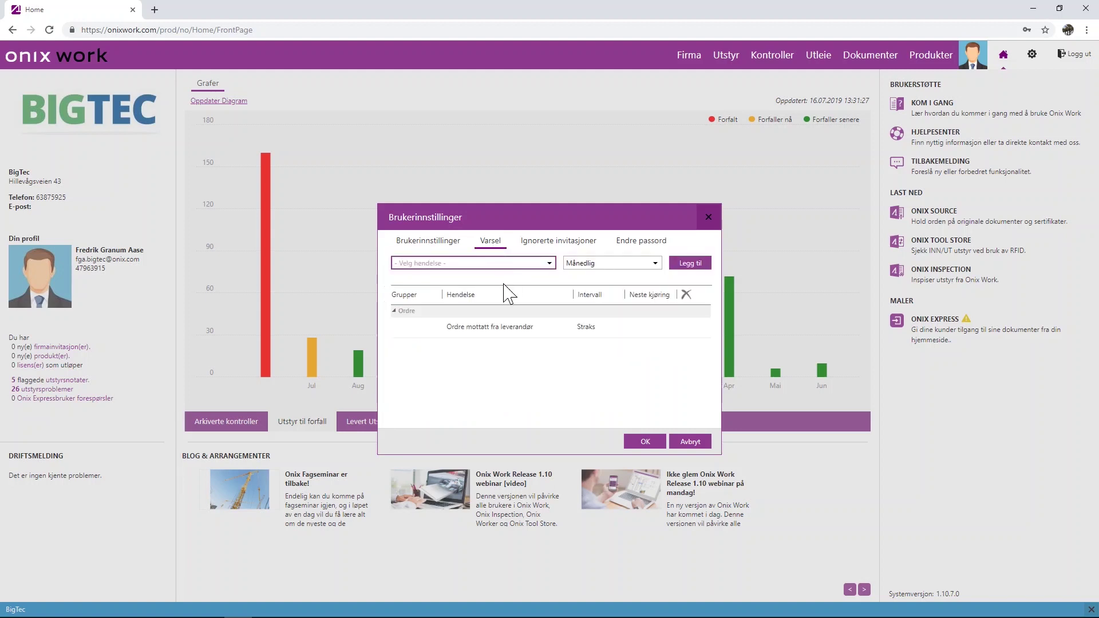
{"action": "left_click", "coordinate": [515, 269]}
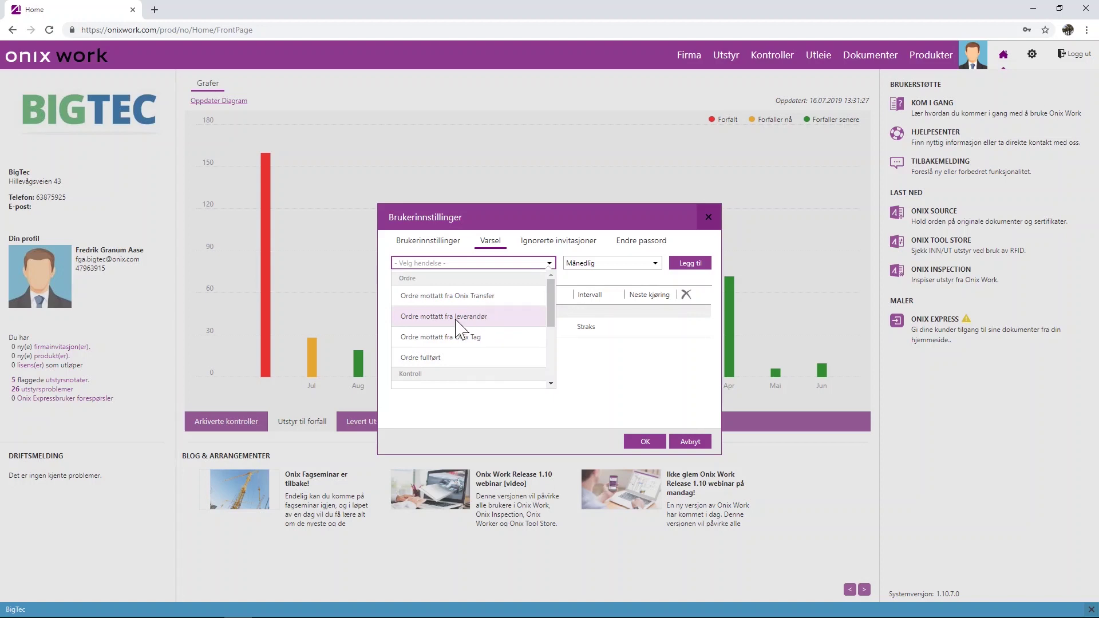
{"action": "left_click", "coordinate": [519, 267]}
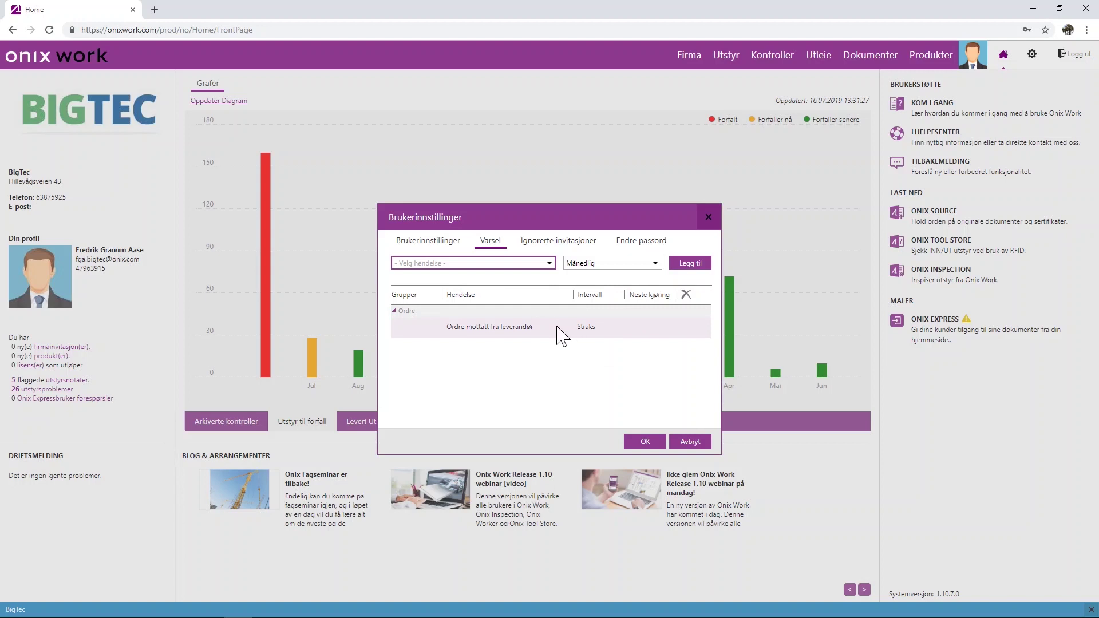
{"action": "left_click", "coordinate": [645, 440]}
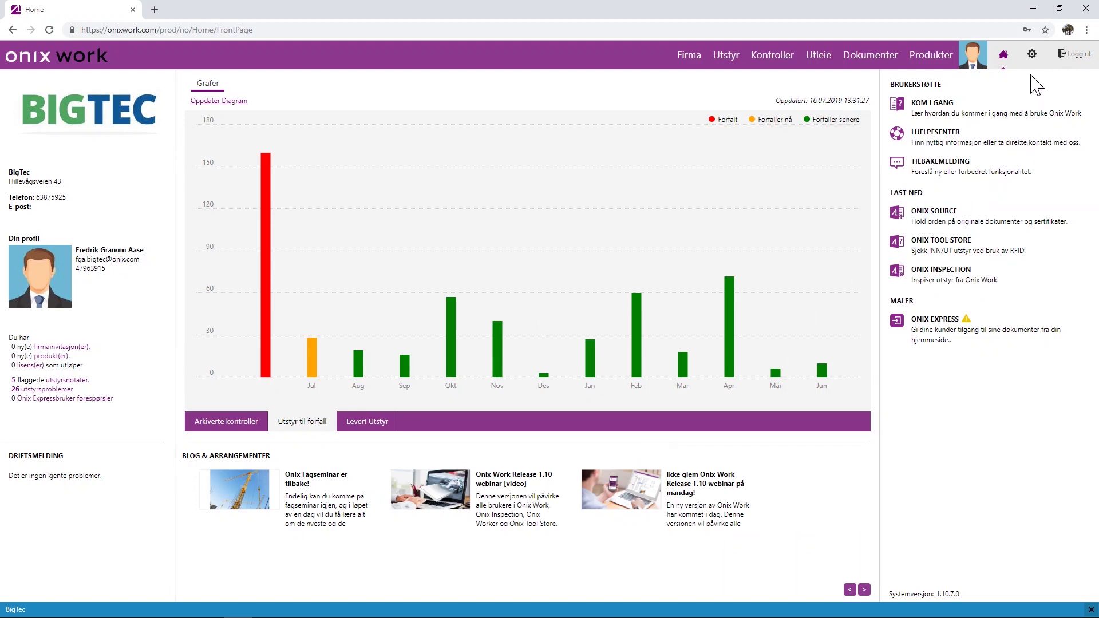
Open the Kom i gang setup guide in the company settings and review Om konfigurasjon and Firmaprofil.
{"action": "left_click", "coordinate": [1032, 54]}
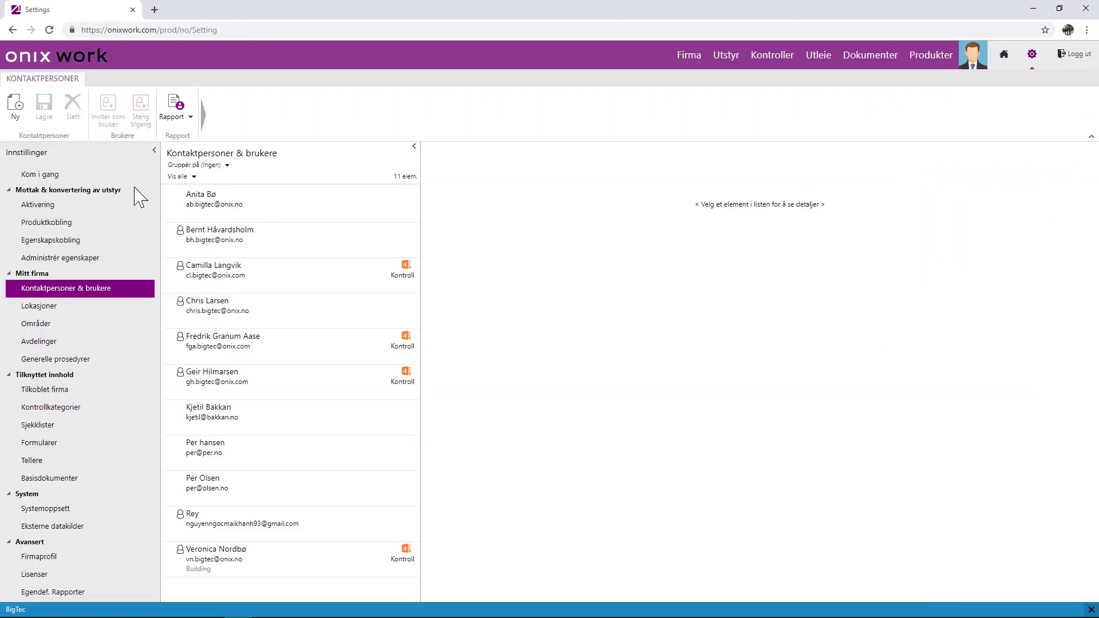
{"action": "left_click", "coordinate": [86, 175]}
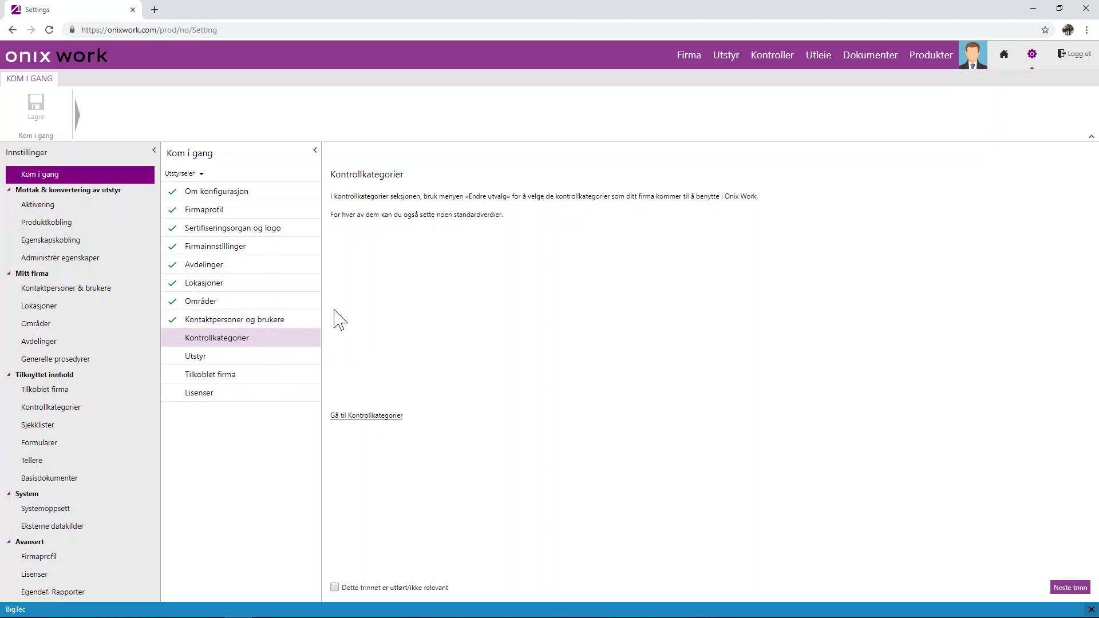
{"action": "left_click", "coordinate": [244, 196]}
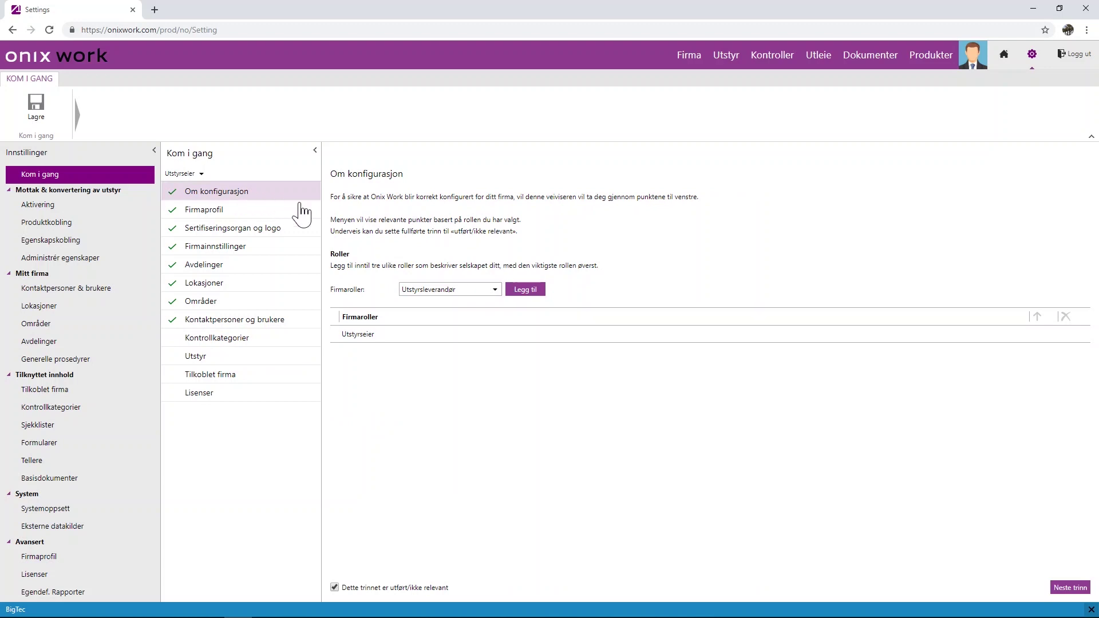
{"action": "left_click", "coordinate": [230, 211]}
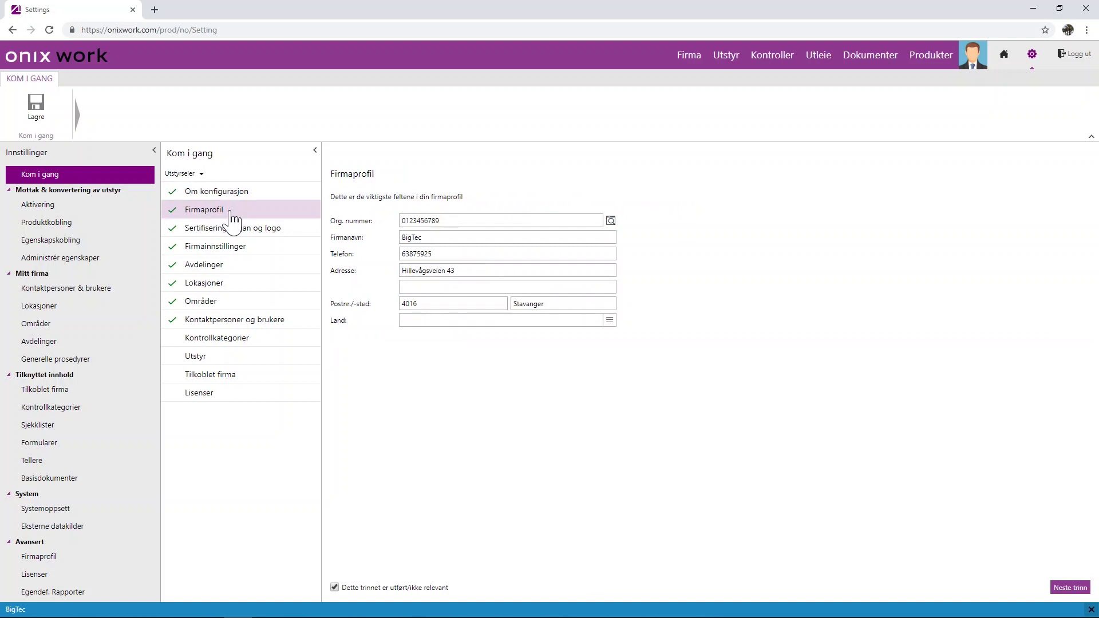
Review Sertifiseringsorgan og logo, and view the company logo upload dialog without choosing a file.
{"action": "left_click", "coordinate": [236, 229]}
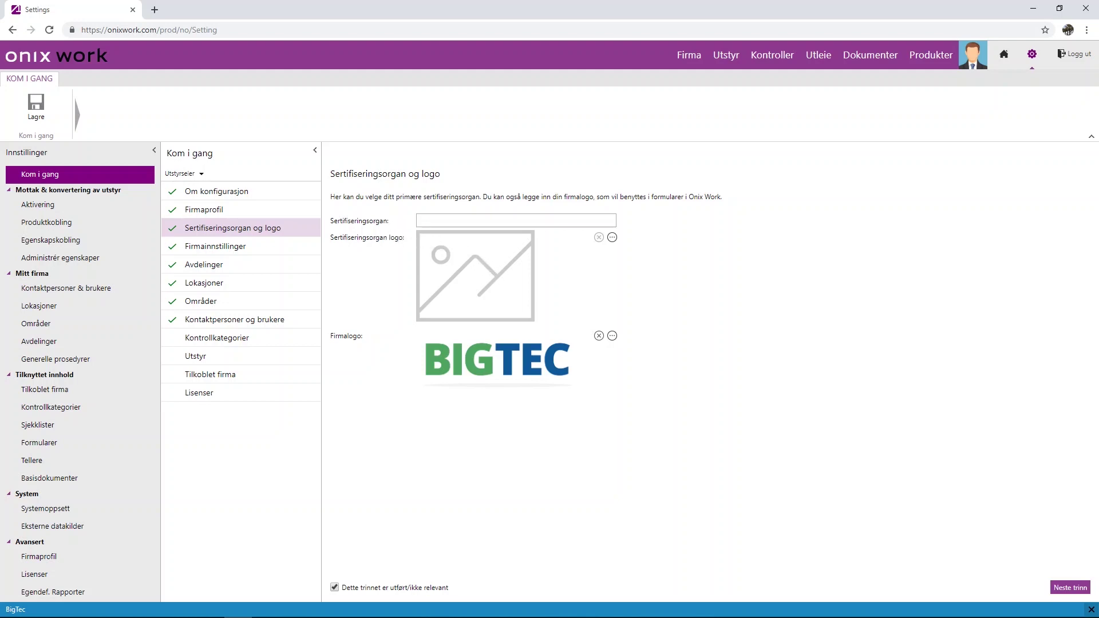
{"action": "left_click", "coordinate": [420, 221]}
{"action": "left_click", "coordinate": [474, 206]}
{"action": "left_click", "coordinate": [612, 336]}
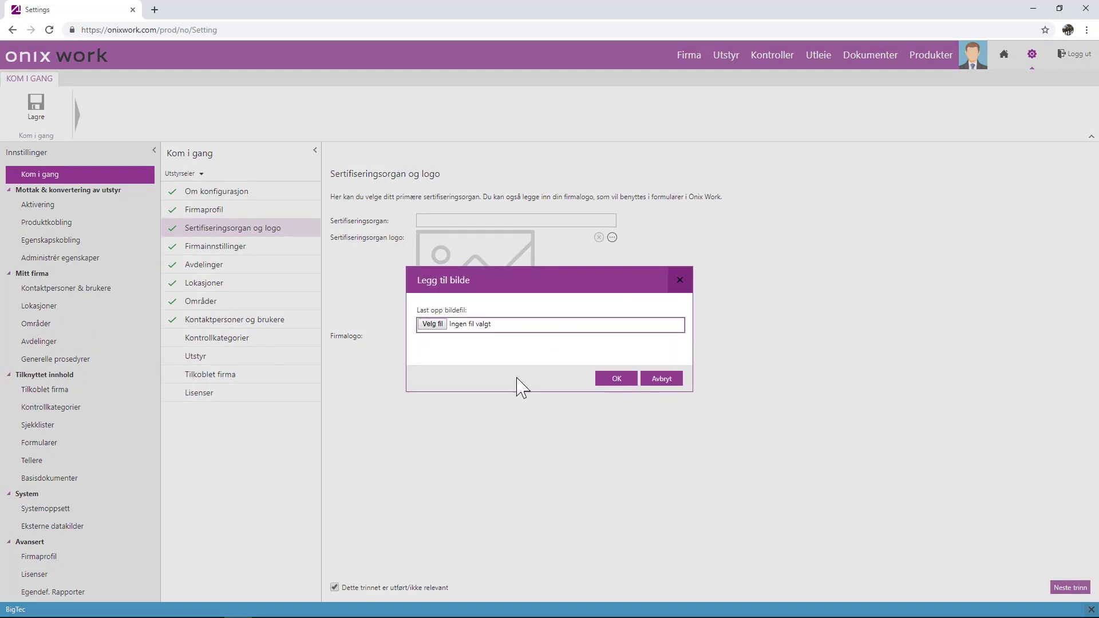
{"action": "left_click", "coordinate": [654, 382]}
Review the setup guide pages for Firmainnstillinger, Avdelinger, Lokasjoner, Områder and Kontaktpersoner og brukere.
{"action": "left_click", "coordinate": [234, 251]}
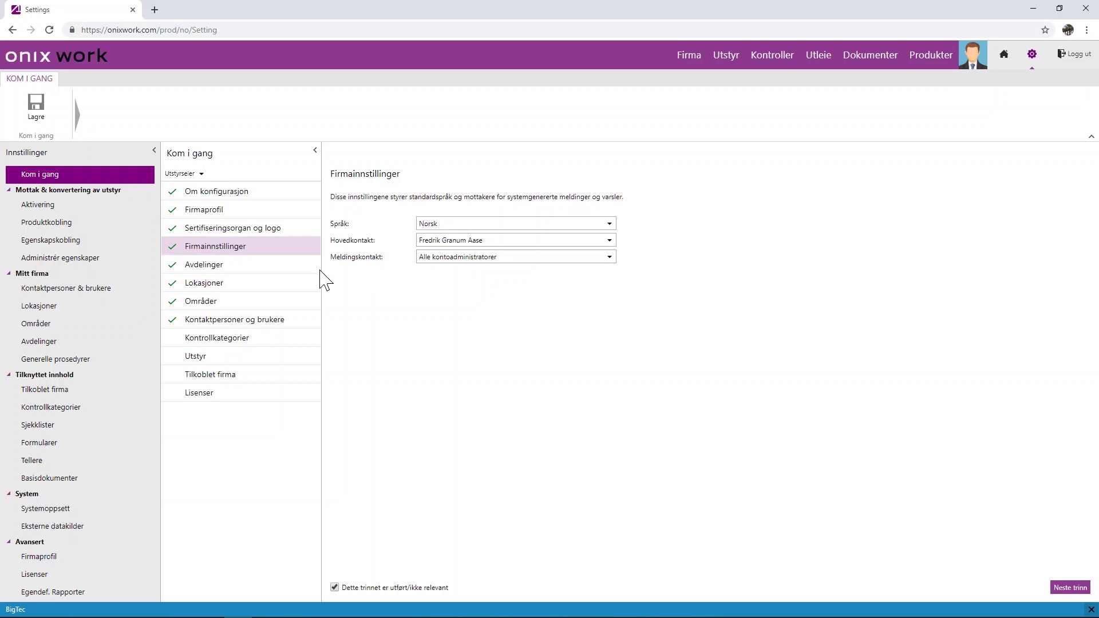
{"action": "left_click", "coordinate": [245, 267]}
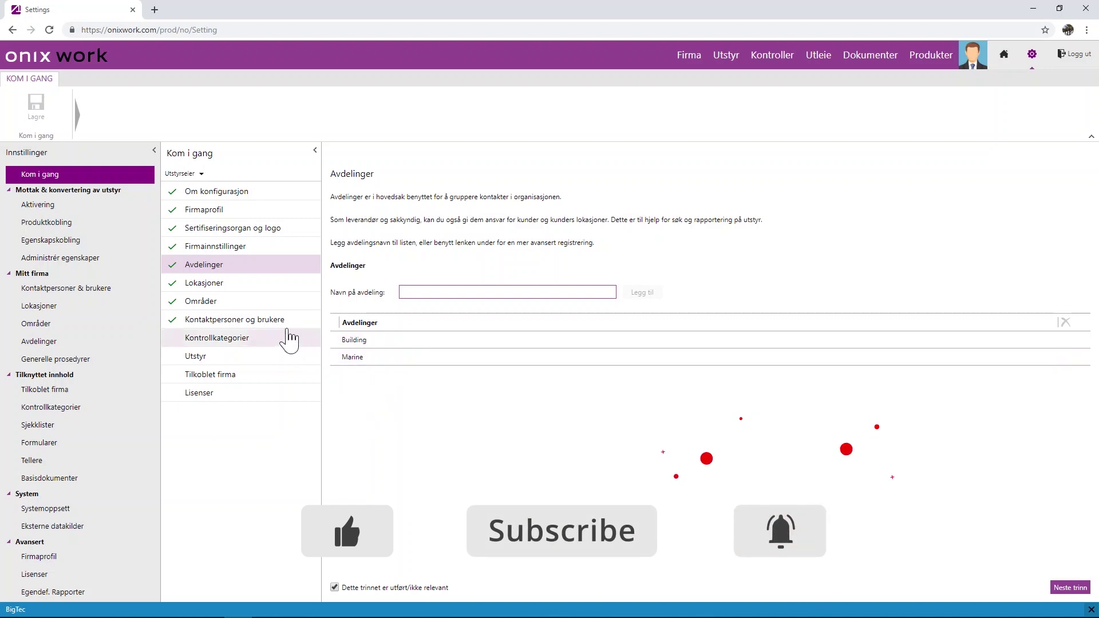
{"action": "left_click", "coordinate": [240, 286]}
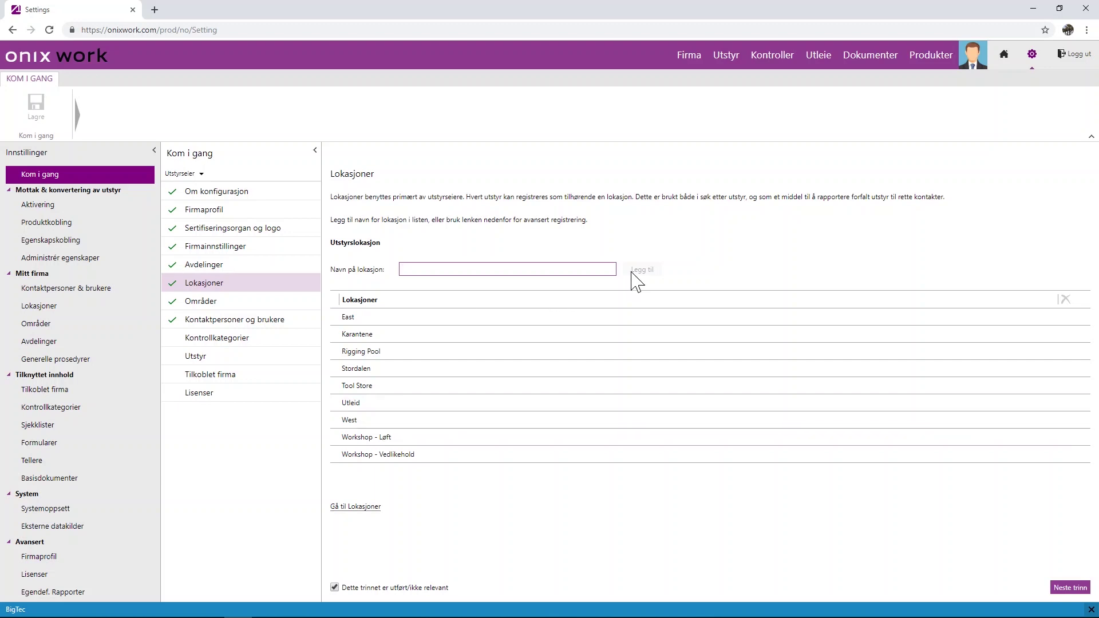
{"action": "left_click", "coordinate": [245, 312]}
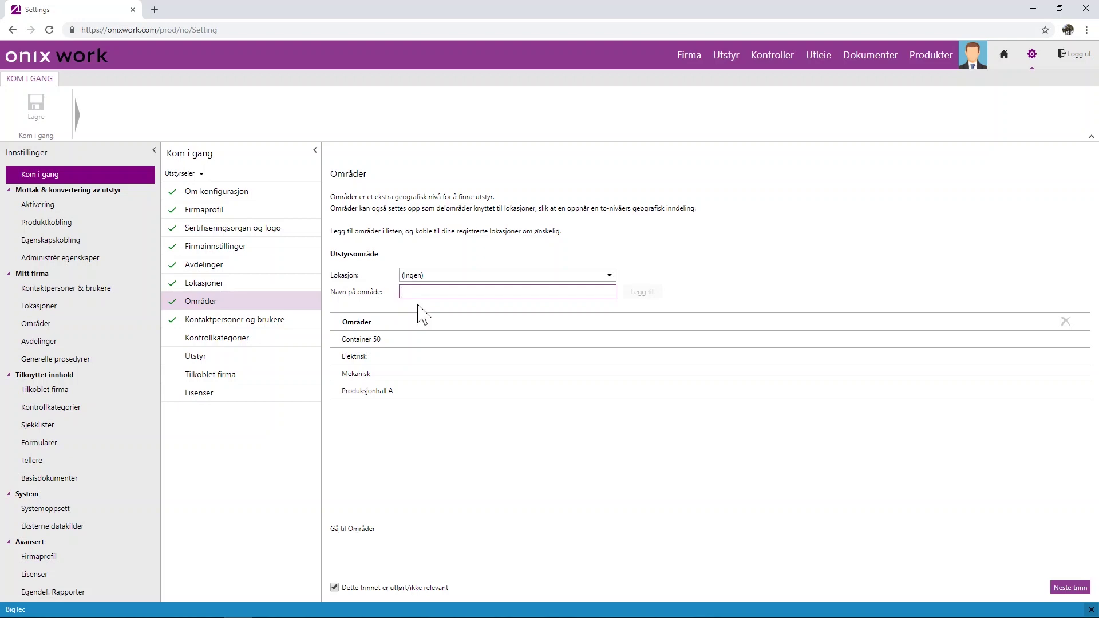
{"action": "left_click", "coordinate": [217, 324]}
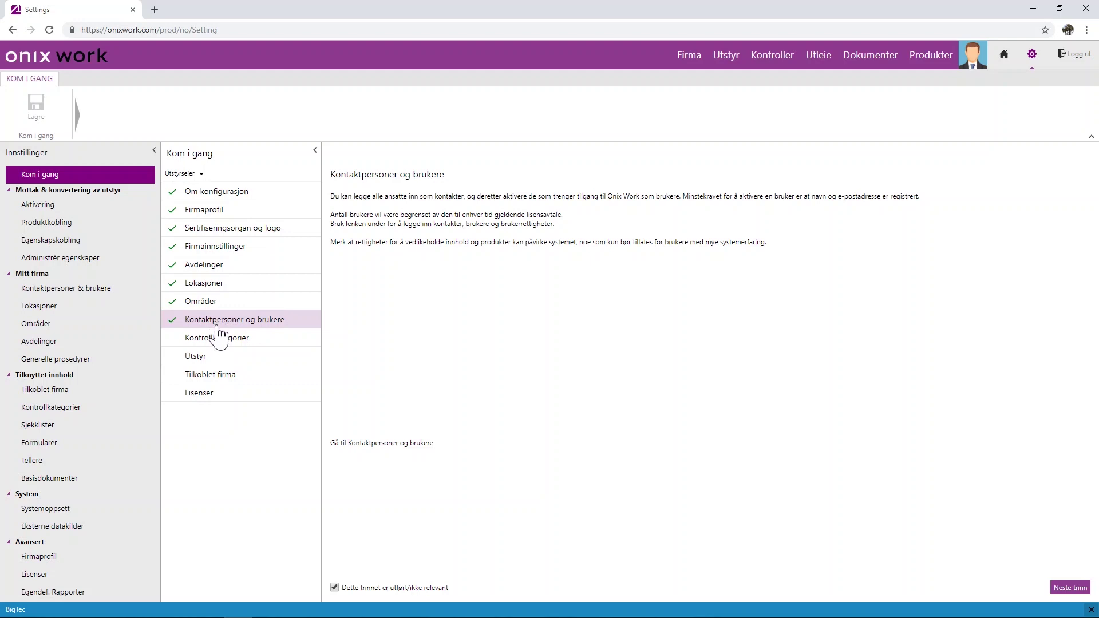
Review the guide pages from Kontrollkategorier to Lisenser, and follow the last one to the licence overview.
{"action": "left_click", "coordinate": [221, 339]}
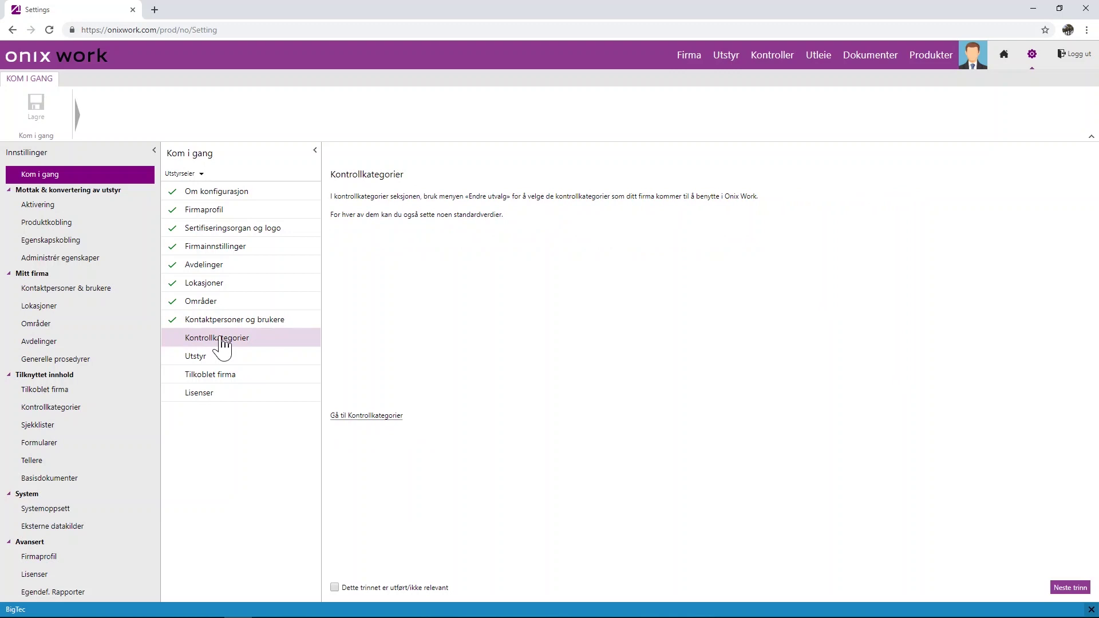
{"action": "left_click", "coordinate": [243, 361]}
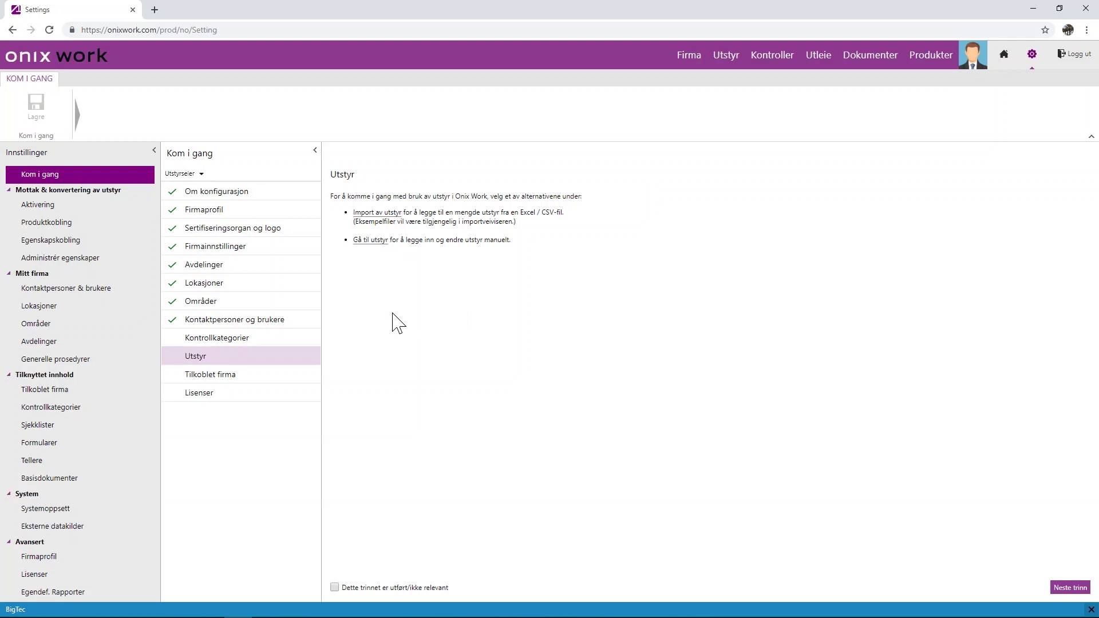
{"action": "left_click", "coordinate": [247, 378]}
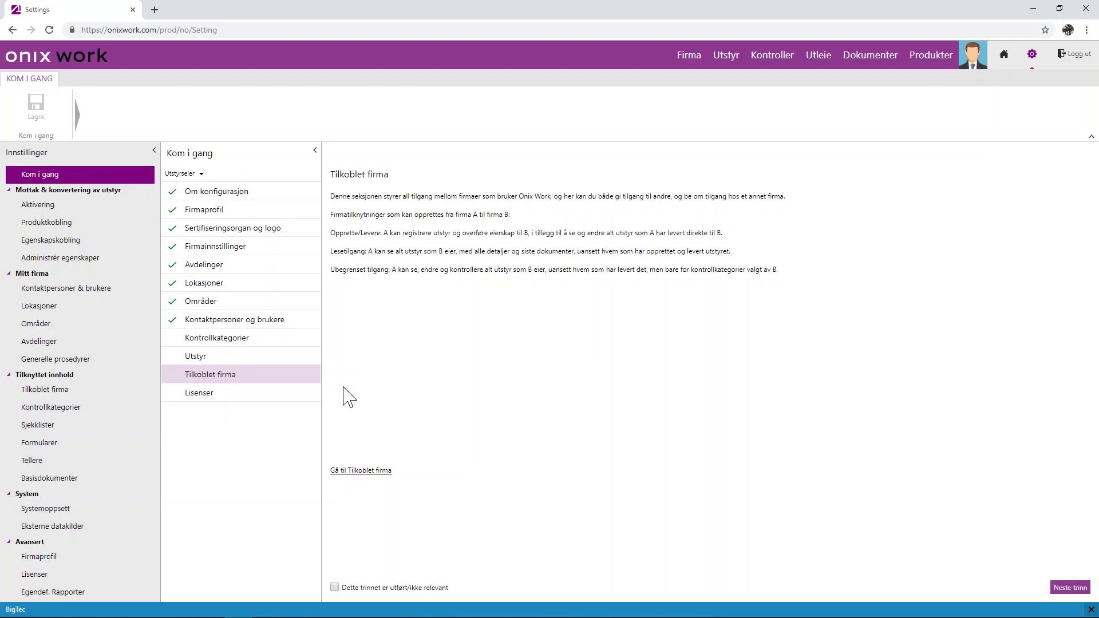
{"action": "left_click", "coordinate": [200, 395]}
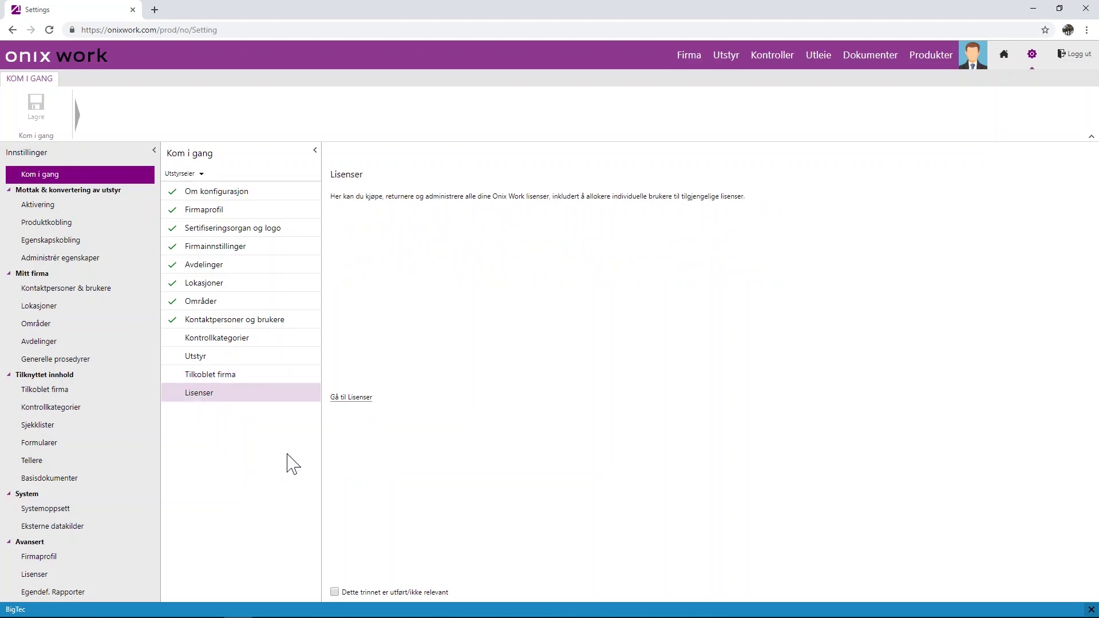
{"action": "left_click", "coordinate": [354, 400]}
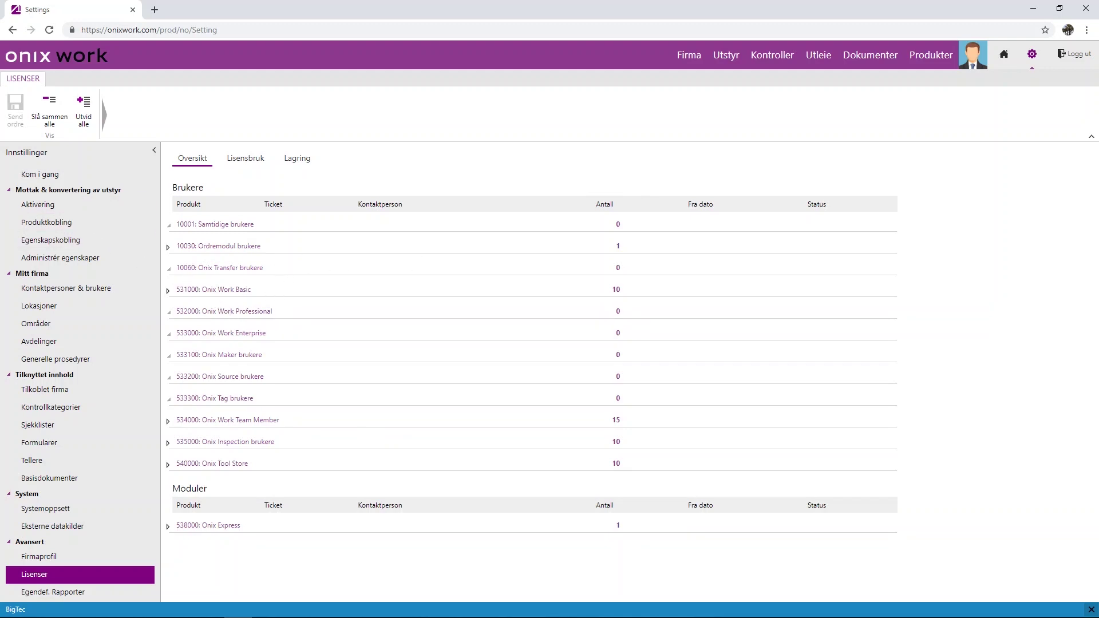
Mark Kontrollkategorier as completed/not relevant in the Kom i gang guide and advance to the Utstyr page.
{"action": "left_click", "coordinate": [40, 174]}
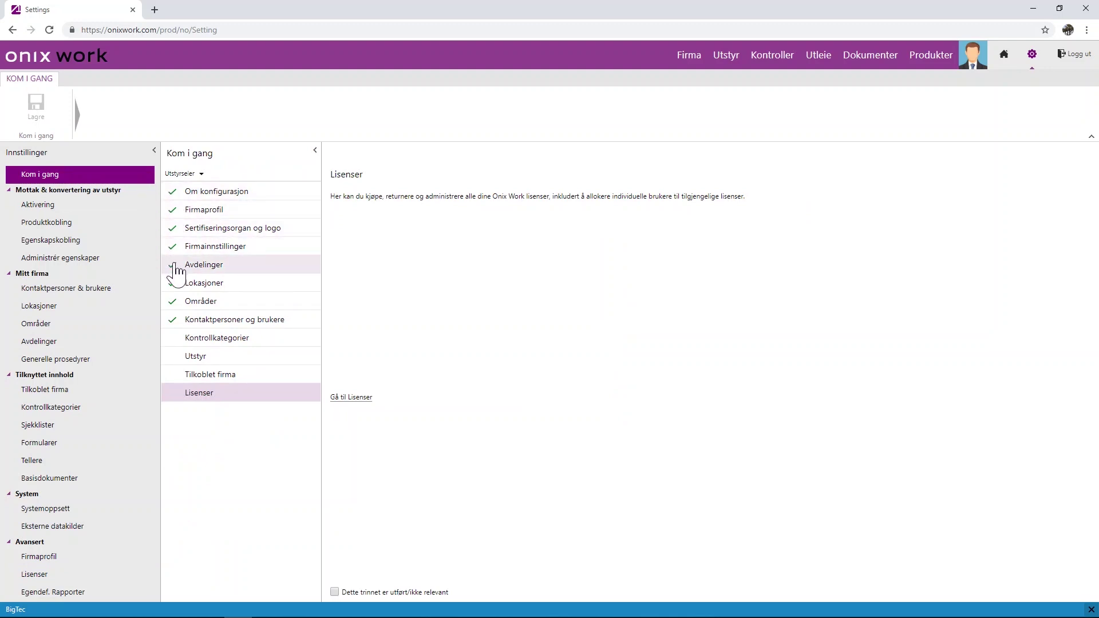
{"action": "left_click", "coordinate": [195, 338]}
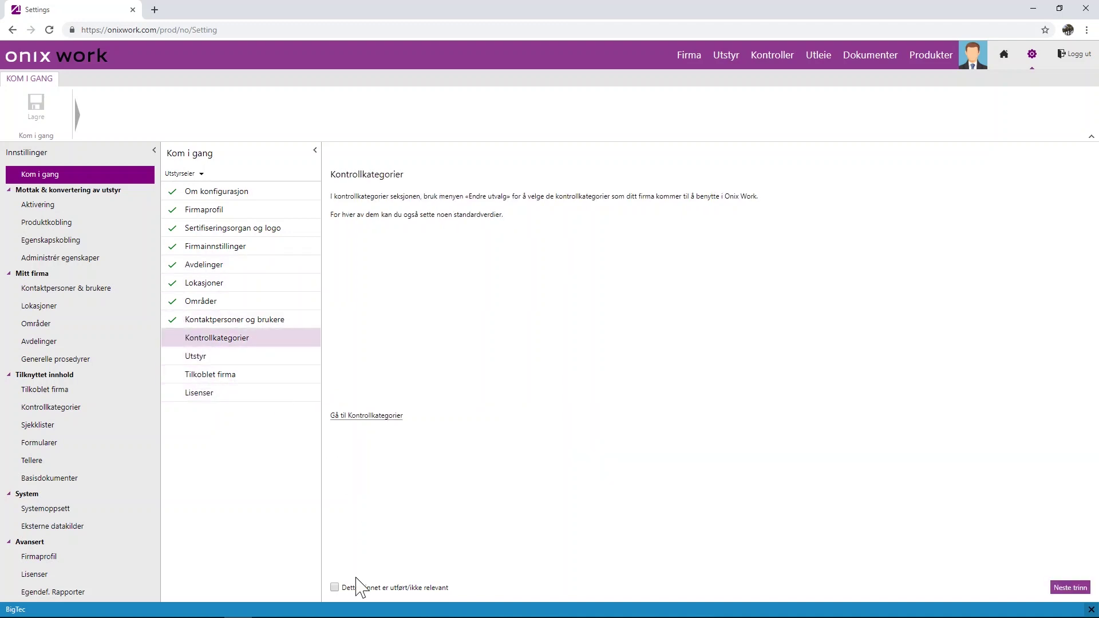
{"action": "left_click", "coordinate": [334, 588]}
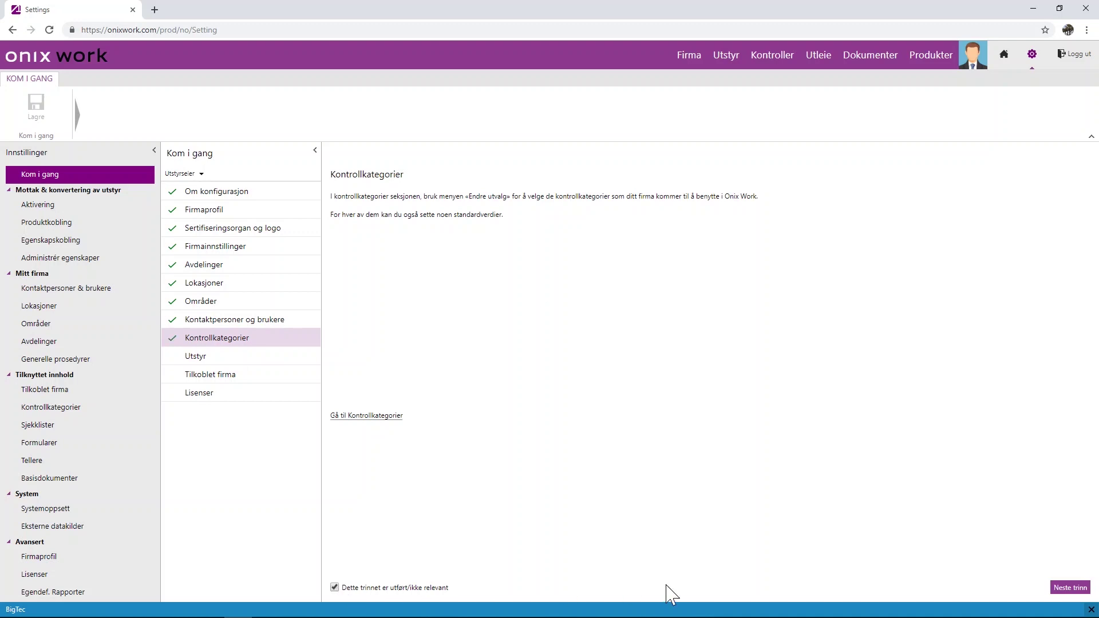
{"action": "left_click", "coordinate": [1064, 588]}
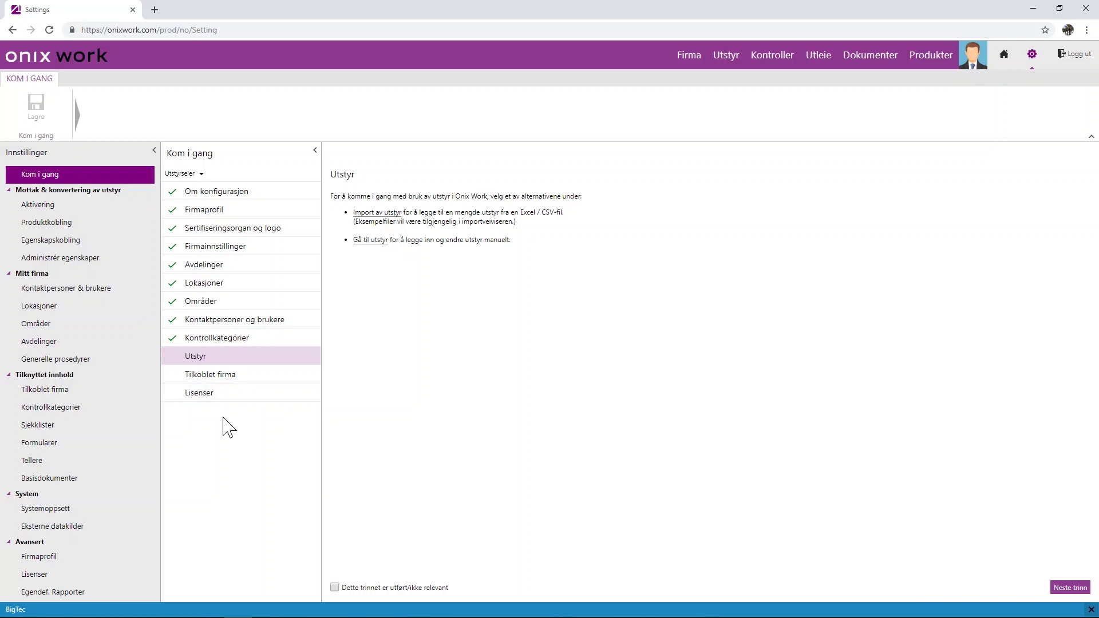
Open Systemoppsett and view the available choices for Meldingskontakt, keeping Alle kontoadministratorer.
{"action": "left_click", "coordinate": [58, 515]}
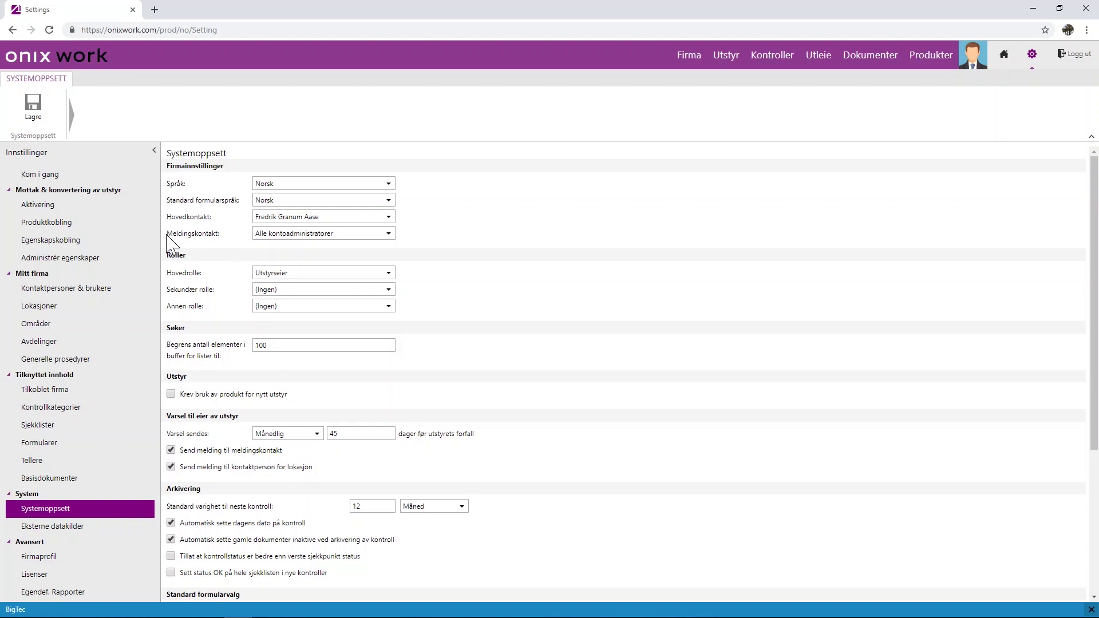
{"action": "left_click", "coordinate": [289, 235]}
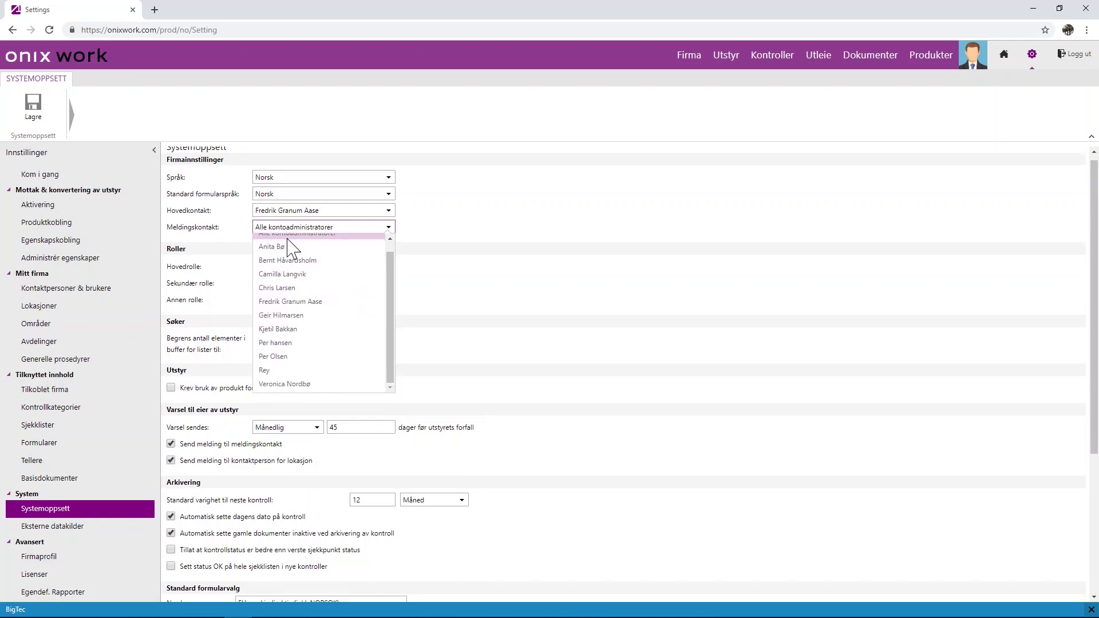
{"action": "left_click", "coordinate": [291, 249]}
{"action": "scroll", "coordinate": [311, 206], "scroll_direction": "down", "scroll_amount": 1}
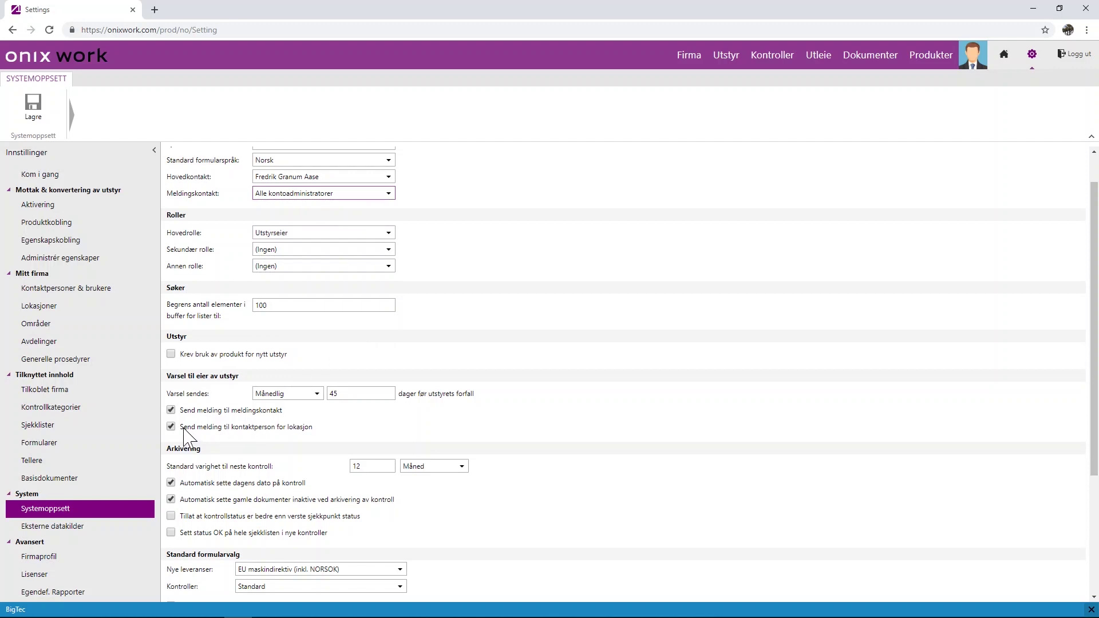
Examine the default form options for Nye leveranser and the equipment status options when archiving inspections with status NC.
{"action": "scroll", "coordinate": [423, 435], "scroll_direction": "down", "scroll_amount": 3}
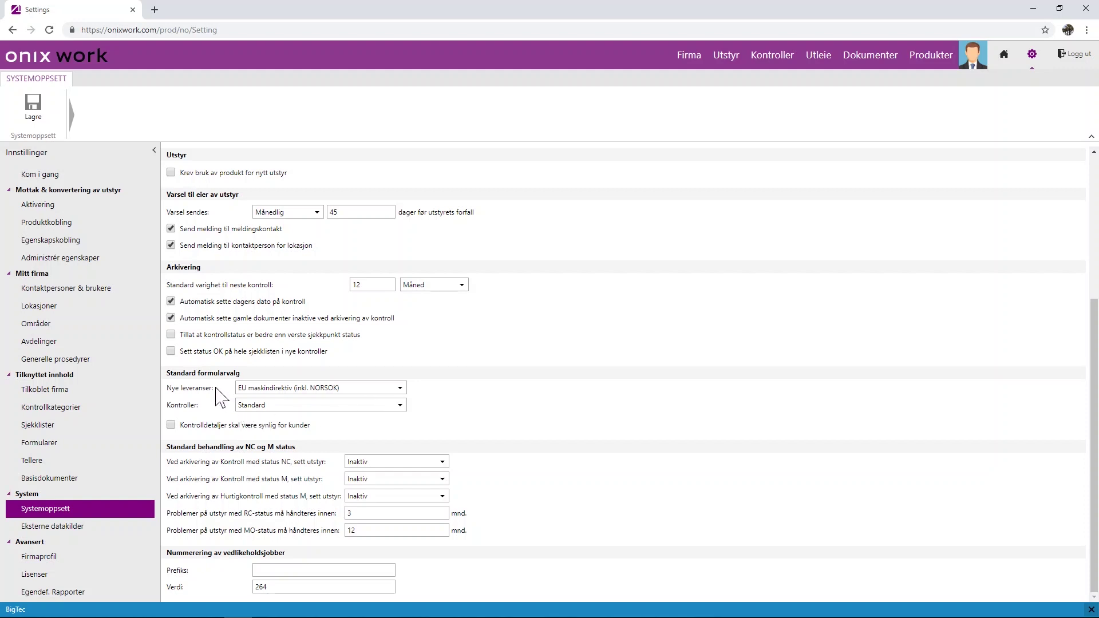
{"action": "left_click", "coordinate": [277, 389]}
{"action": "left_click", "coordinate": [287, 391]}
{"action": "left_click", "coordinate": [382, 462]}
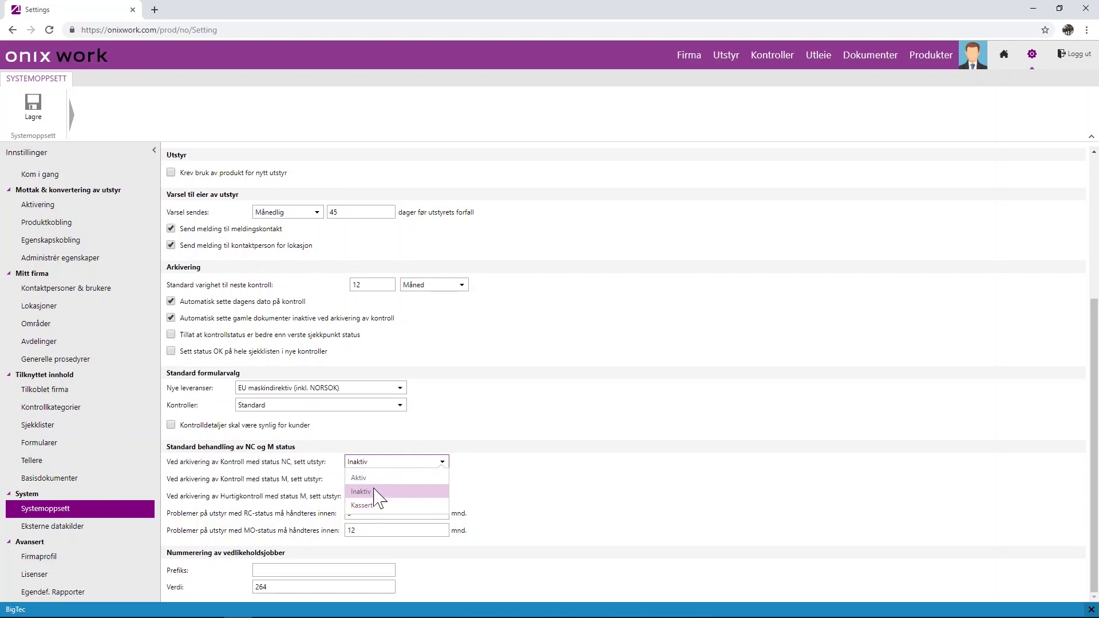
{"action": "left_click", "coordinate": [367, 466]}
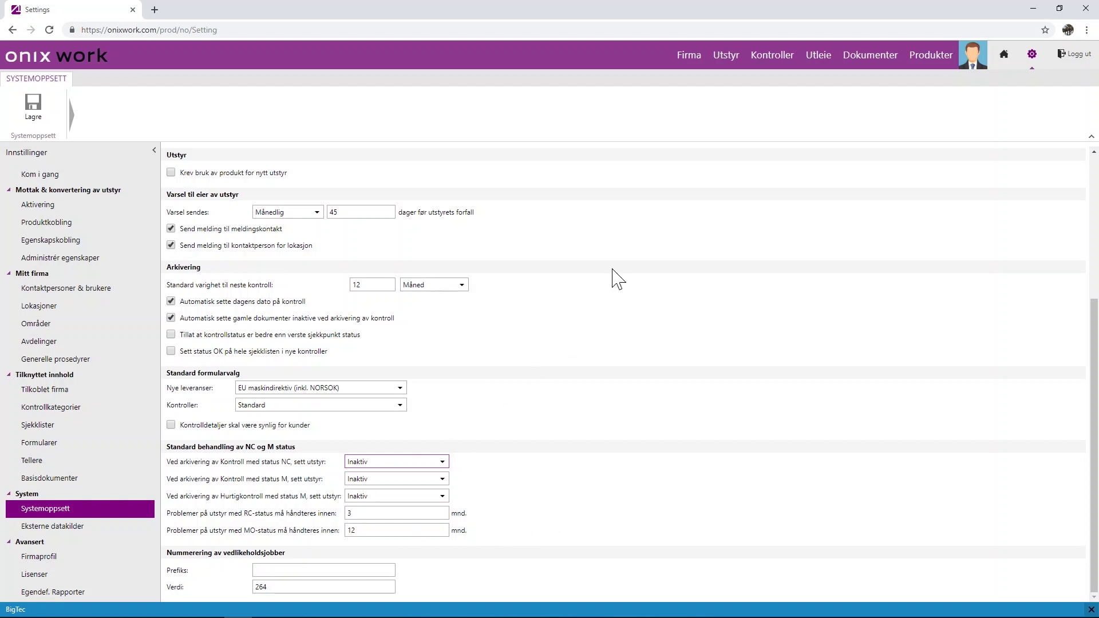
Search all available equipment without filter criteria and open the details of Snatchblock 1200003.
{"action": "left_click", "coordinate": [730, 61]}
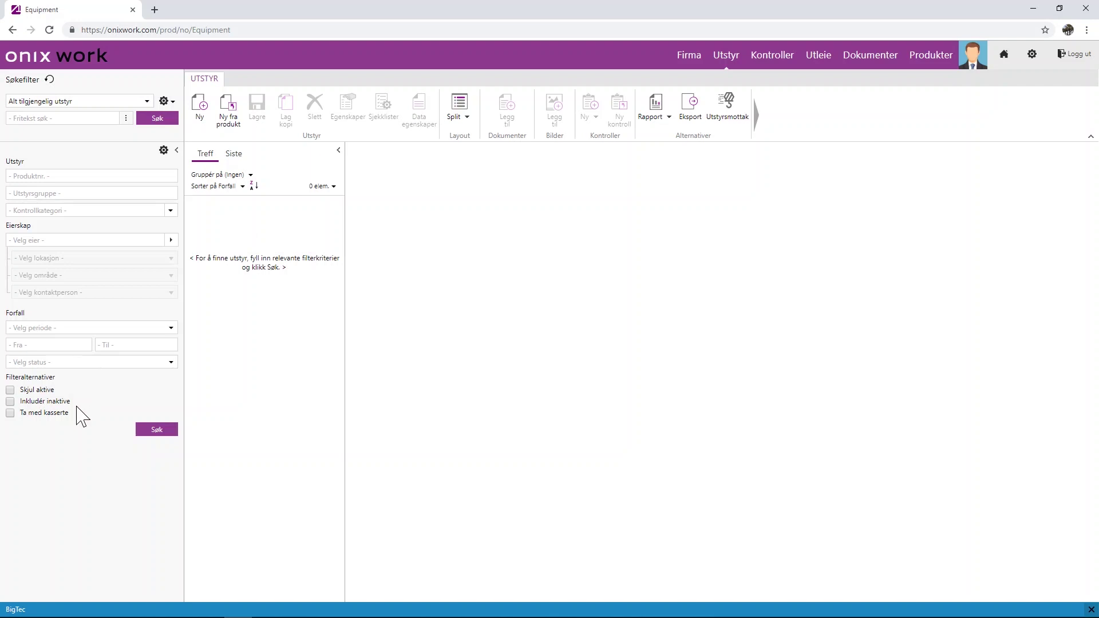
{"action": "left_click", "coordinate": [63, 118]}
{"action": "left_click", "coordinate": [122, 176]}
{"action": "left_click", "coordinate": [153, 432]}
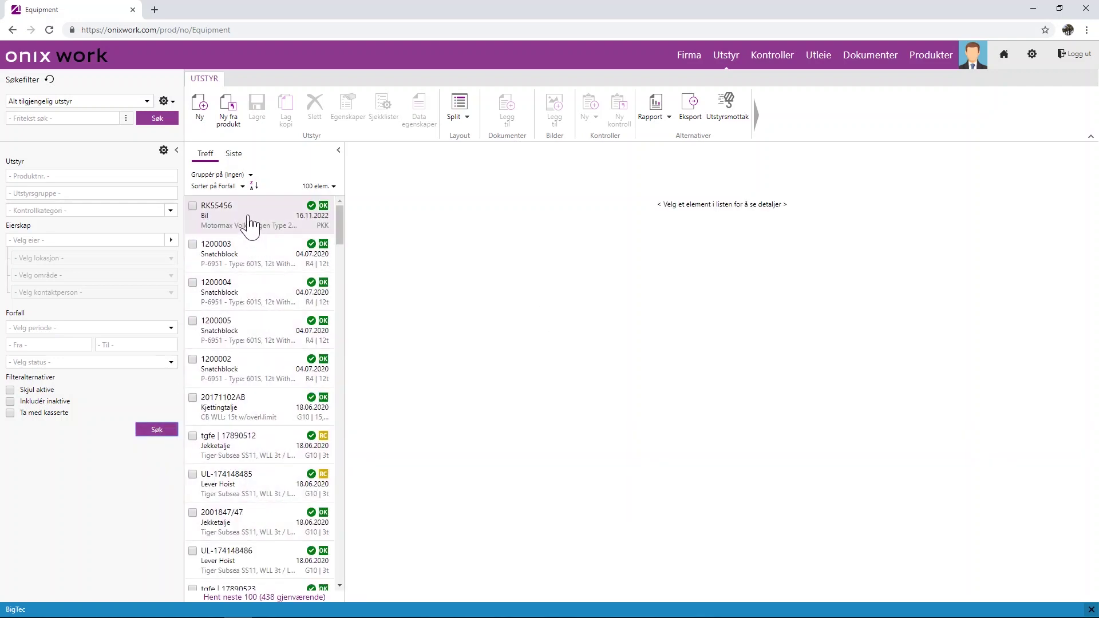
{"action": "left_click", "coordinate": [249, 254]}
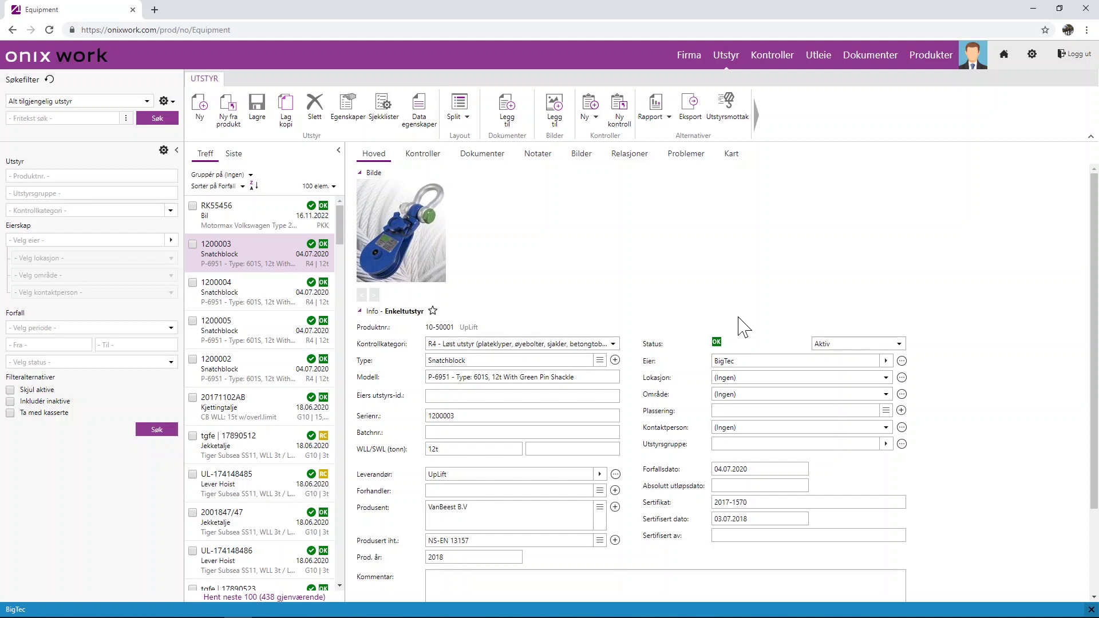
Return to the Onix Work front page, then open onix.com in a new browser tab and view its contact page.
{"action": "left_click", "coordinate": [1004, 57]}
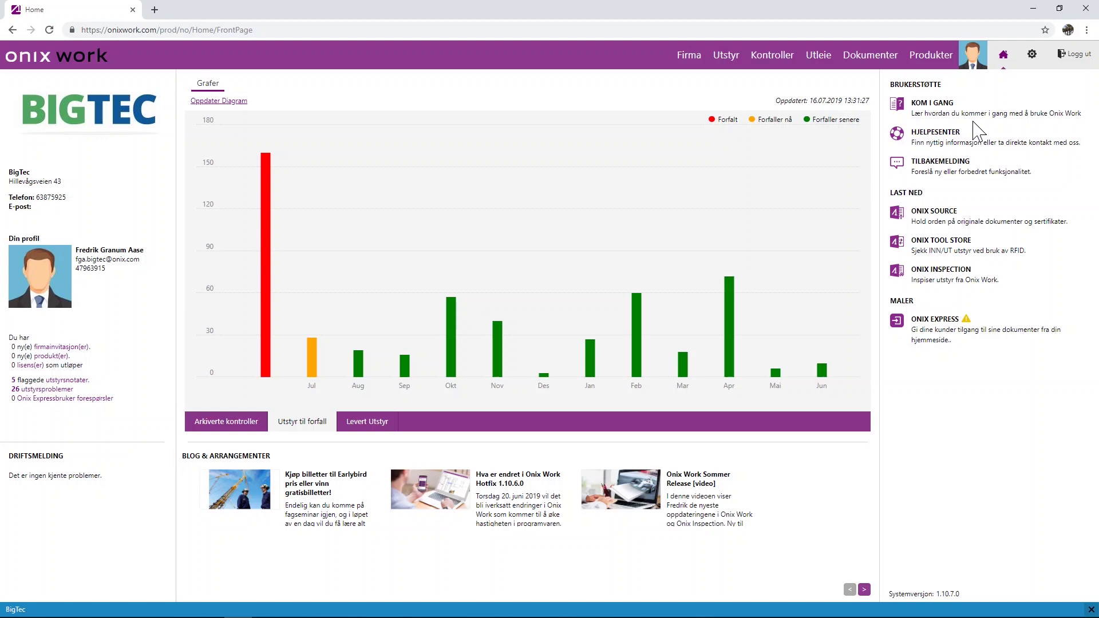
{"action": "left_click", "coordinate": [154, 9]}
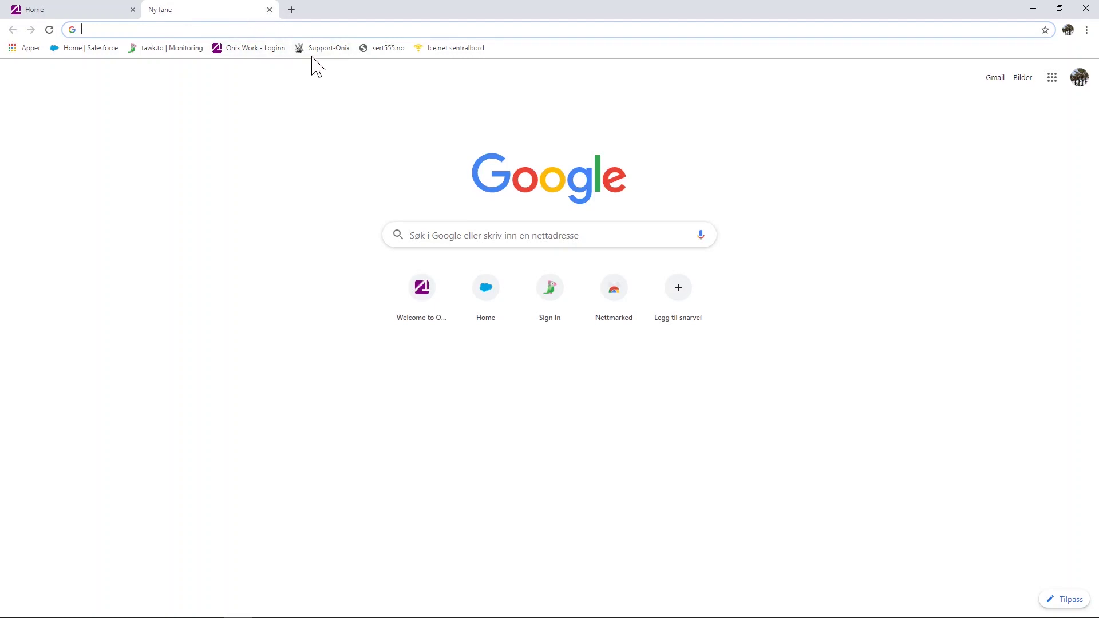
{"action": "type", "text": "onix."}
{"action": "key", "text": "Return"}
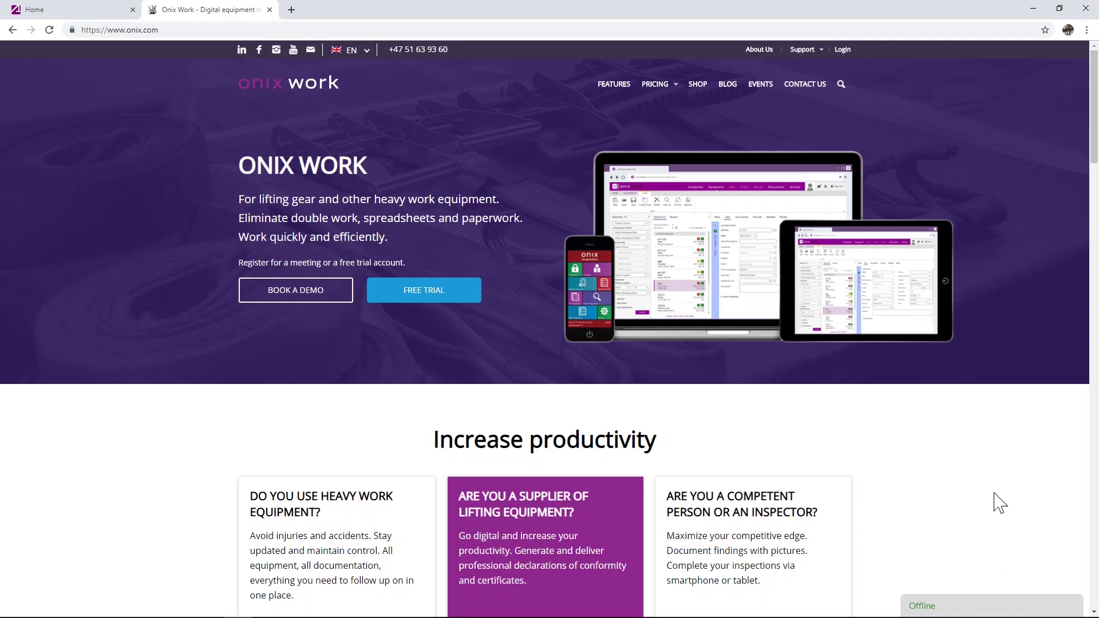
{"action": "left_click", "coordinate": [799, 86]}
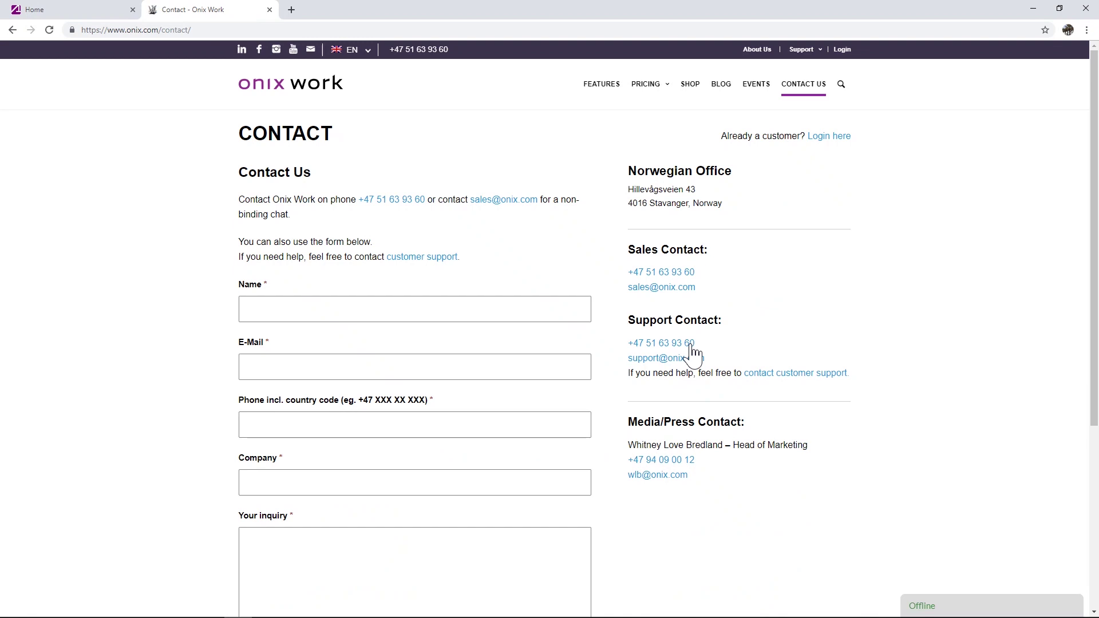